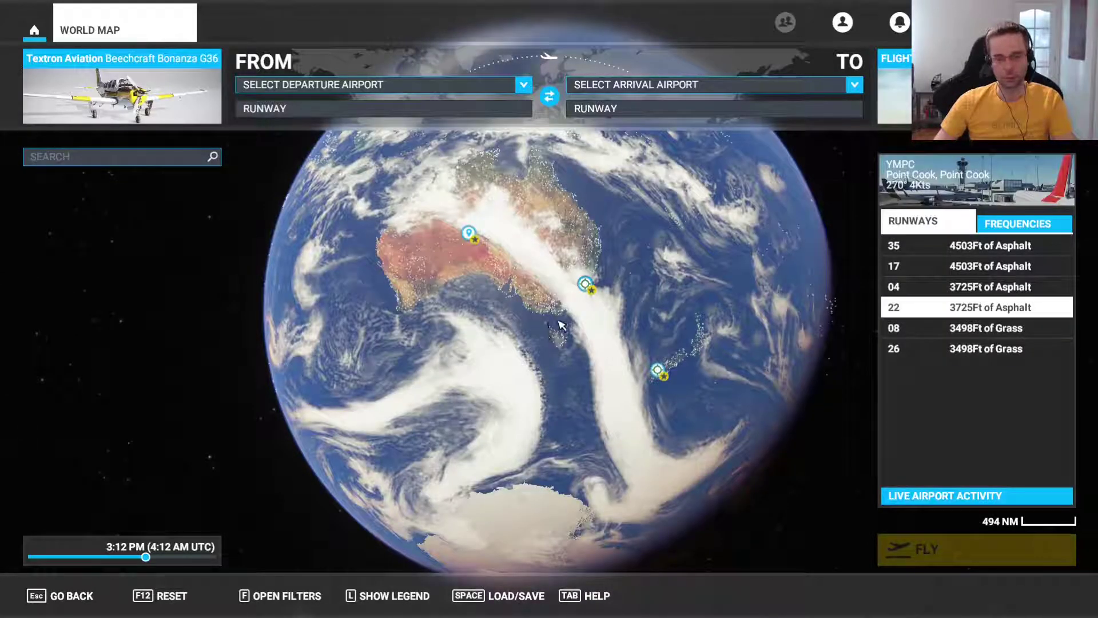
Zoom from the globe into Port Phillip Bay to frame Point Cook, Melbourne Intl and Moorabbin.
scroll(563, 319, up, 1)
scroll(564, 319, up, 5)
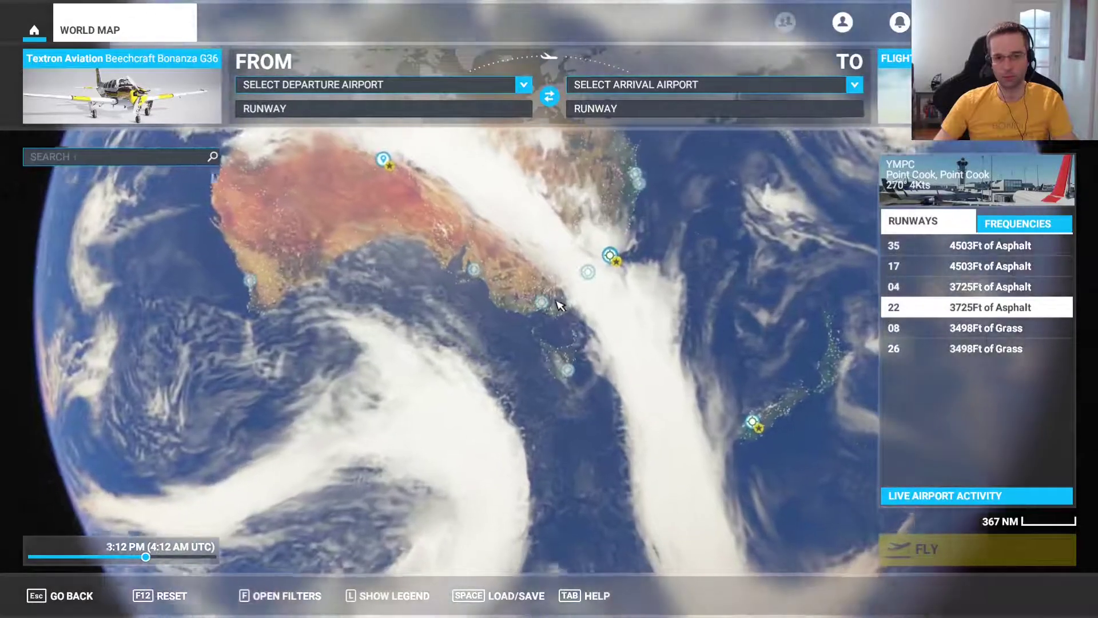
scroll(491, 365, up, 8)
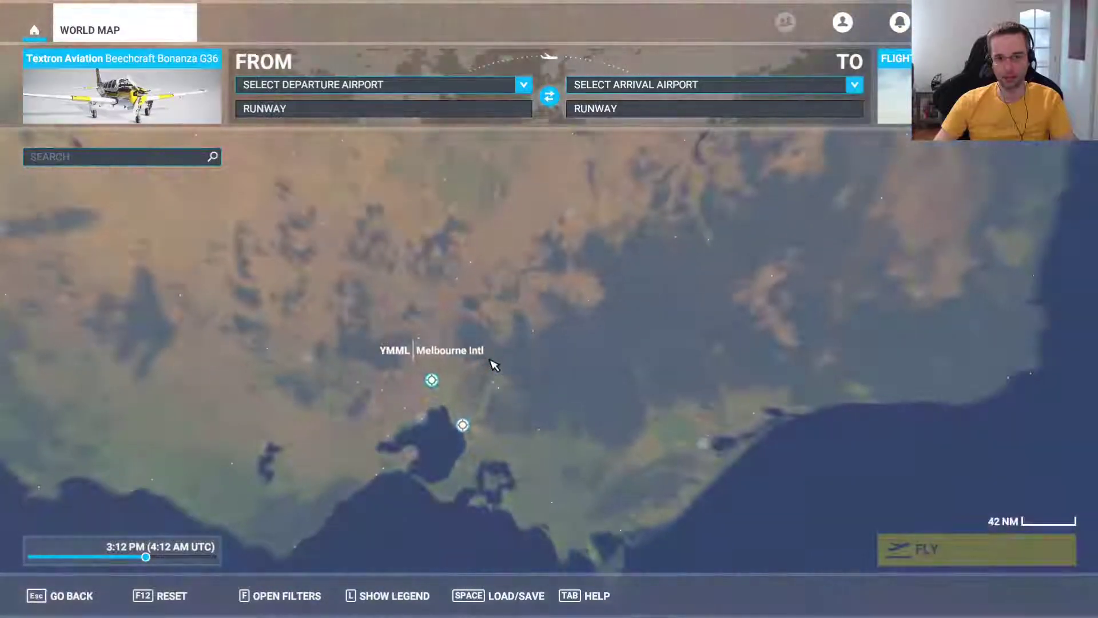
drag(485, 409, 440, 481)
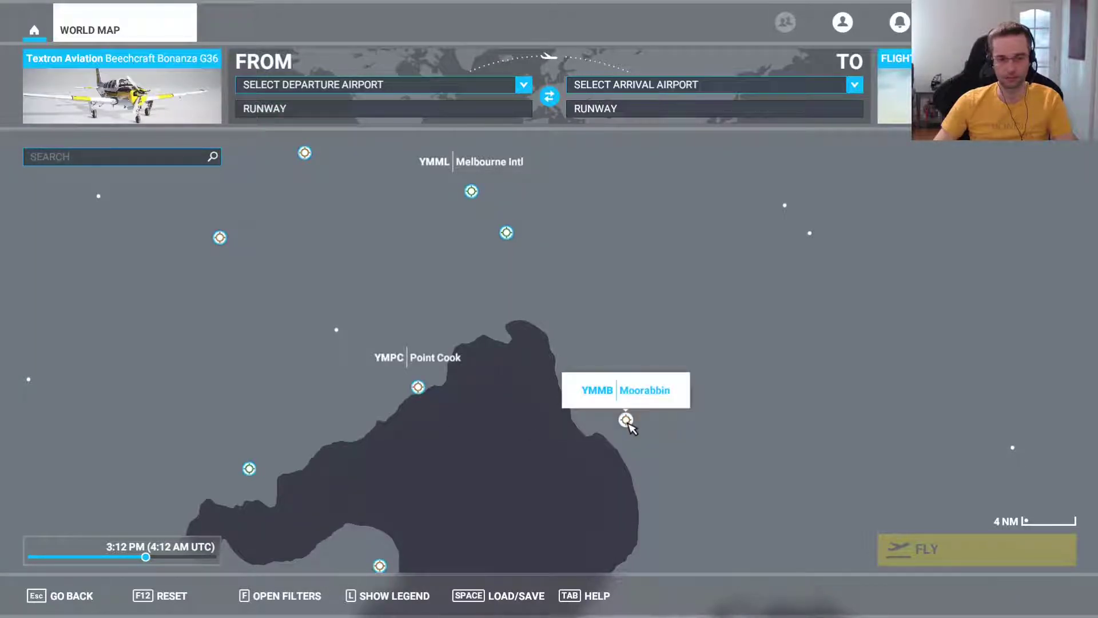
Set YMPC Point Cook as departure and YMMB Moorabbin as arrival for a 17 NM direct route.
click(418, 387)
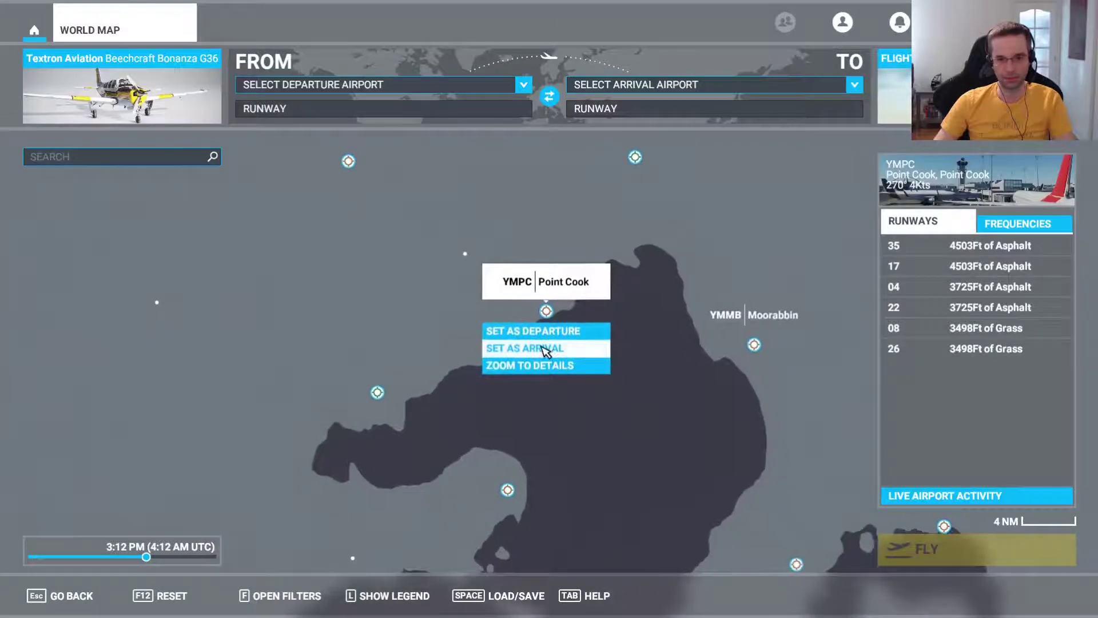
key(Return)
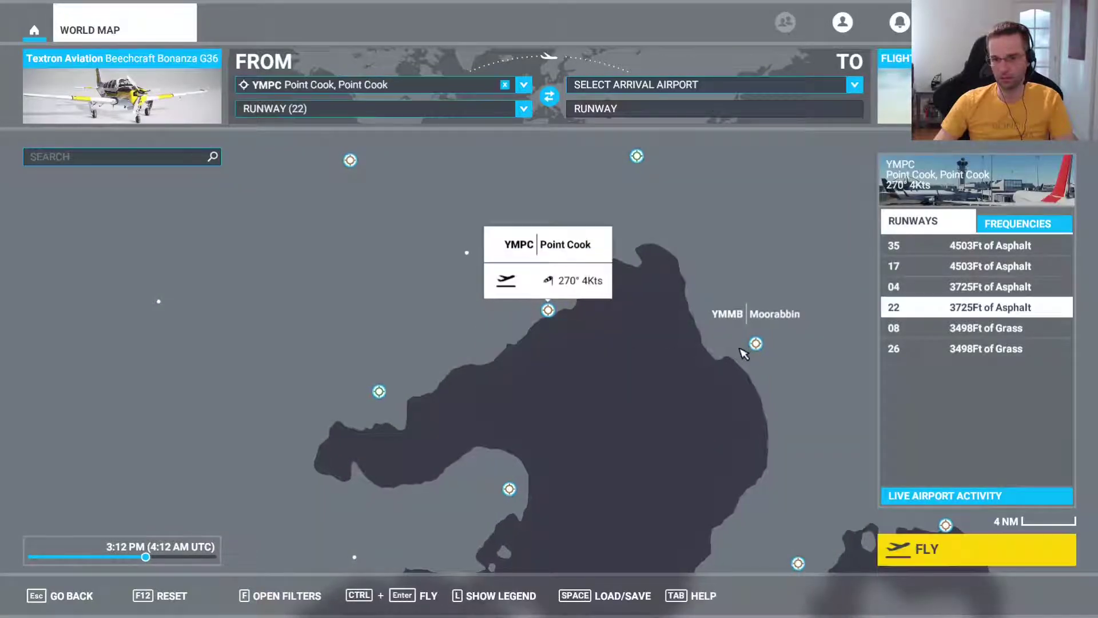
click(754, 343)
click(587, 348)
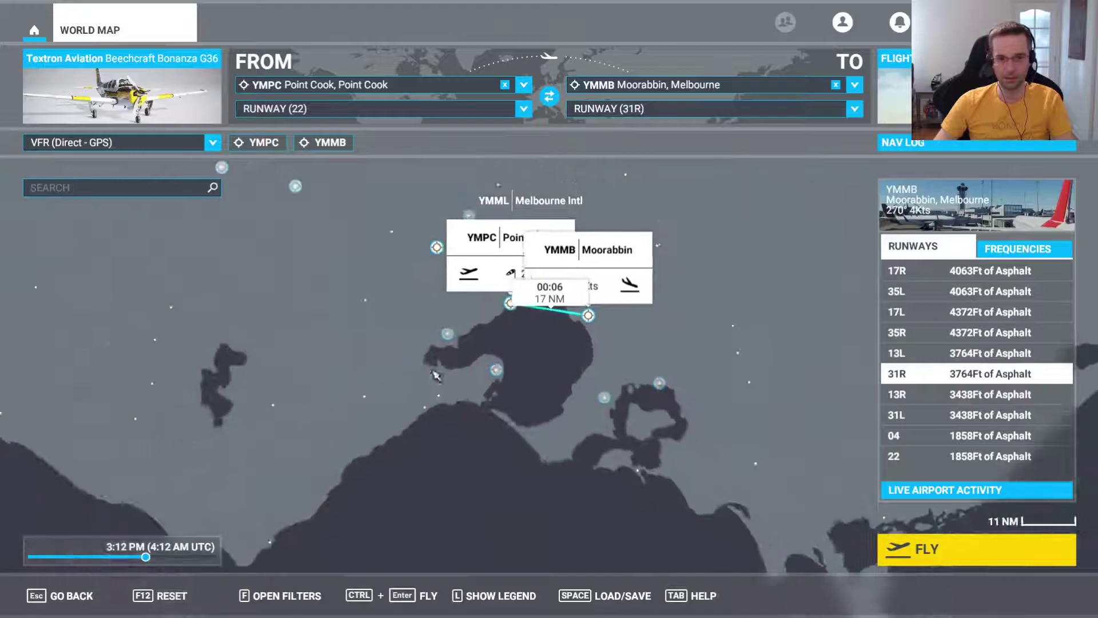
scroll(557, 326, up, 3)
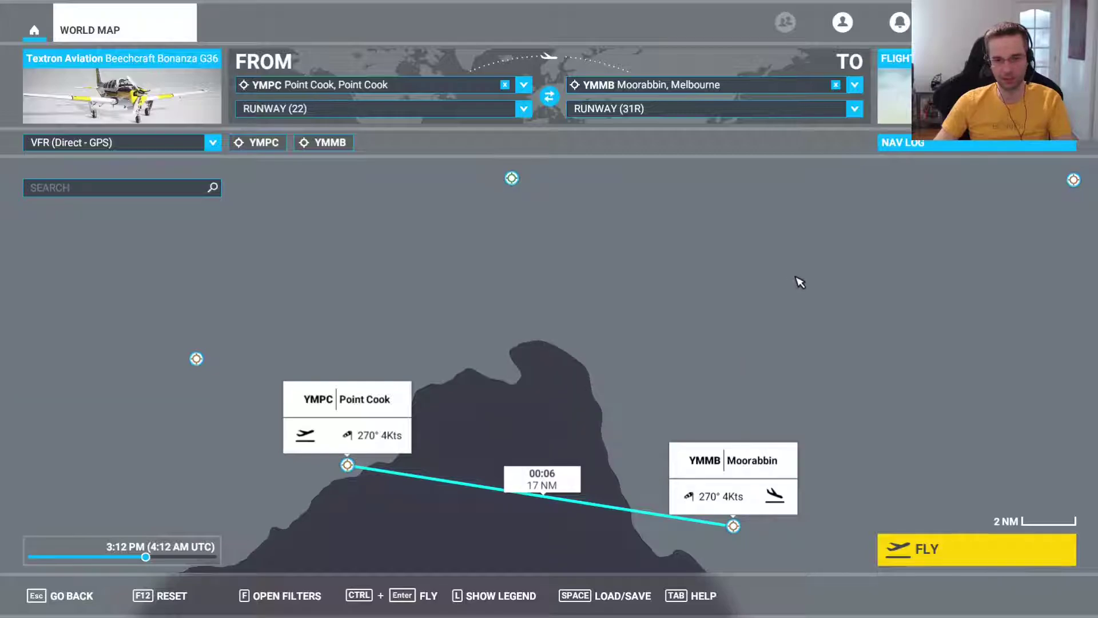
scroll(522, 295, down, 2)
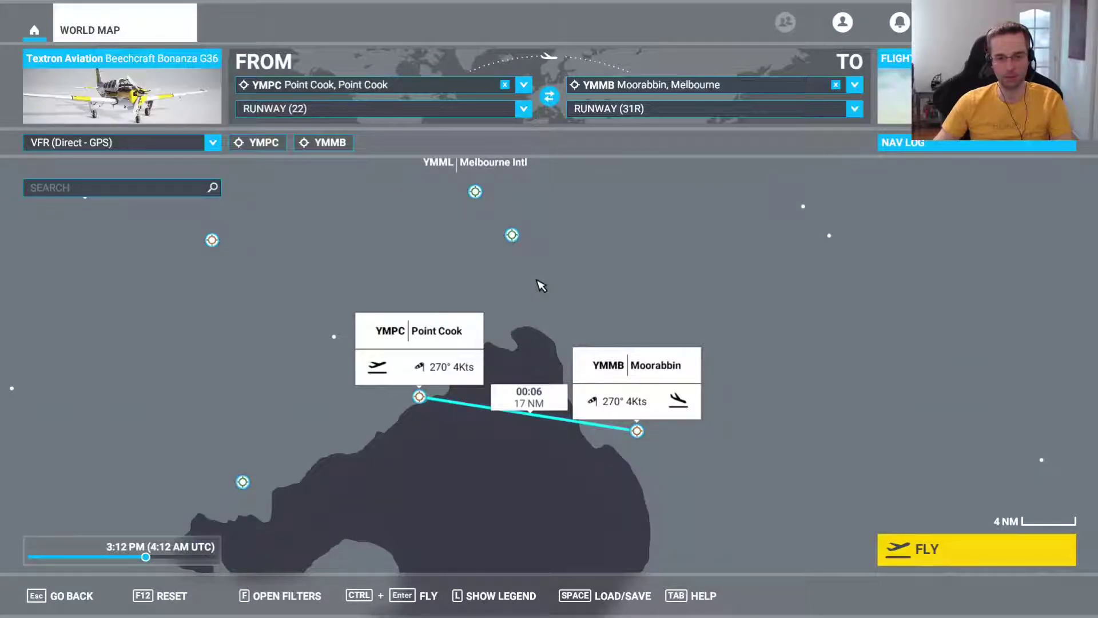
Change the Background Map filter to SATELLITE and frame Point Cook on the satellite map.
click(266, 595)
click(630, 400)
click(630, 400)
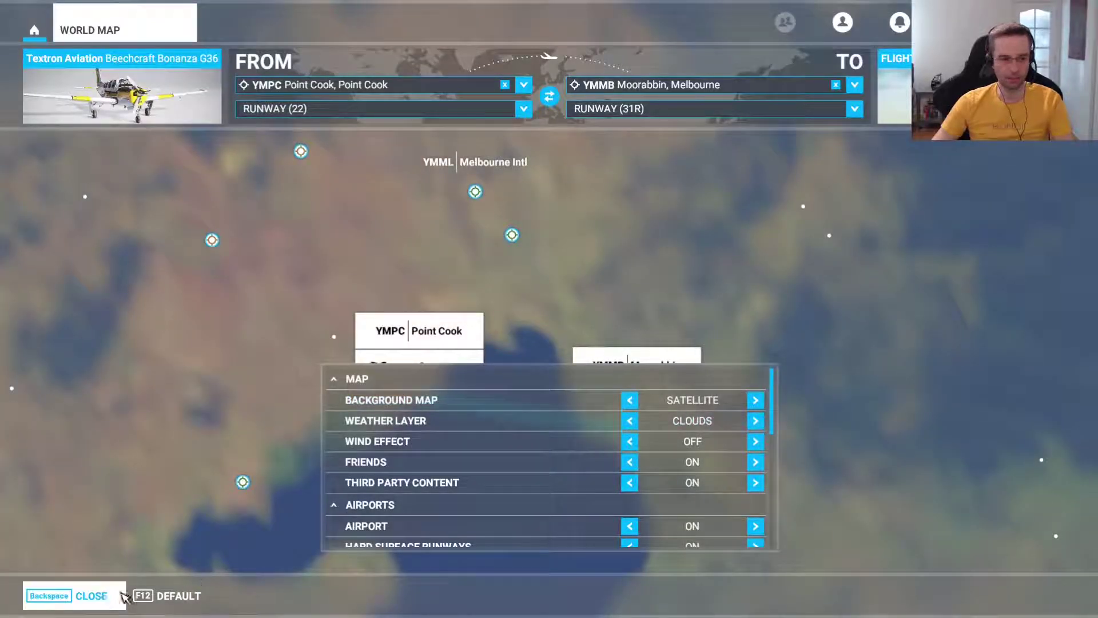
click(86, 596)
scroll(552, 307, up, 5)
mouse_move(452, 444)
mouse_down()
mouse_move(532, 385)
mouse_move(489, 261)
mouse_up()
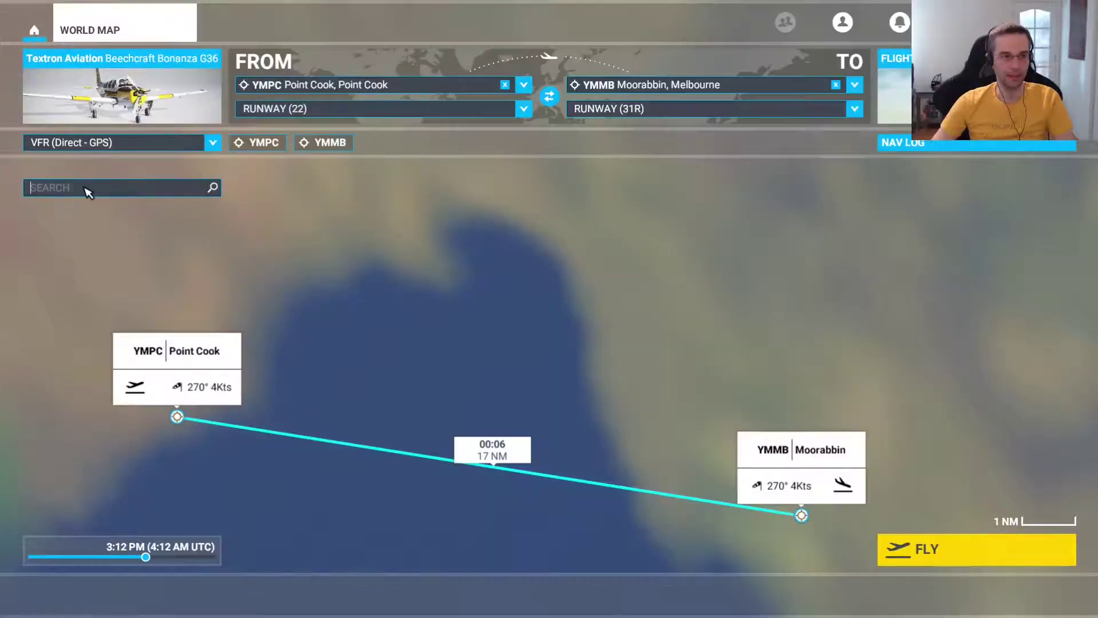
Start a location search in the world map's search box.
click(81, 193)
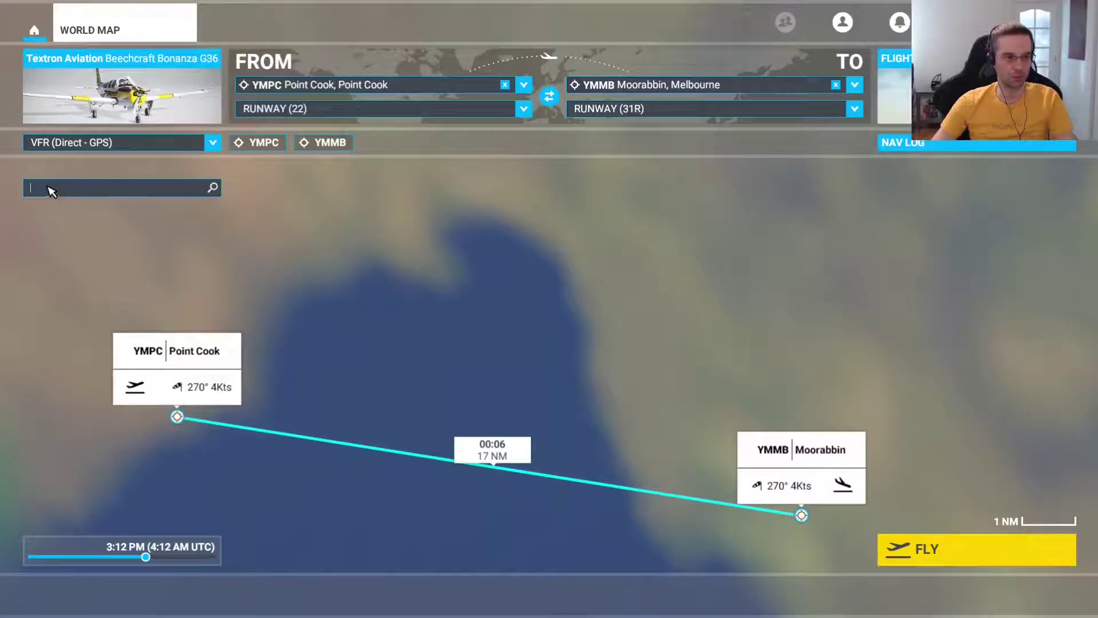
Add the pasted Docklands coordinates as a custom route waypoint, bending the route to 23 NM.
text(-37.824482, 144.945541)
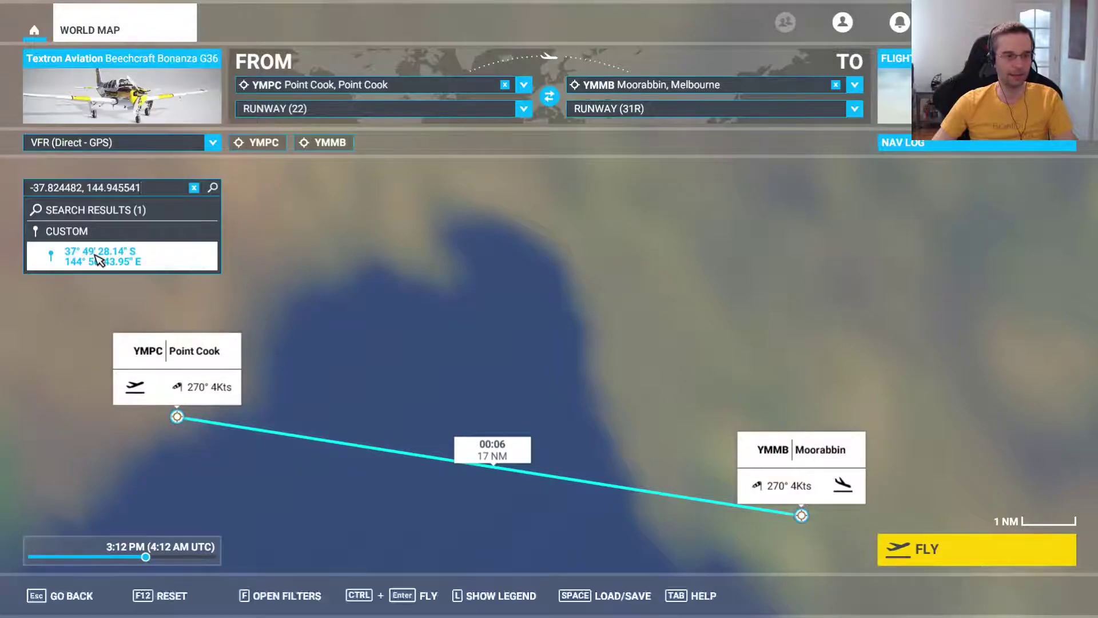
click(97, 257)
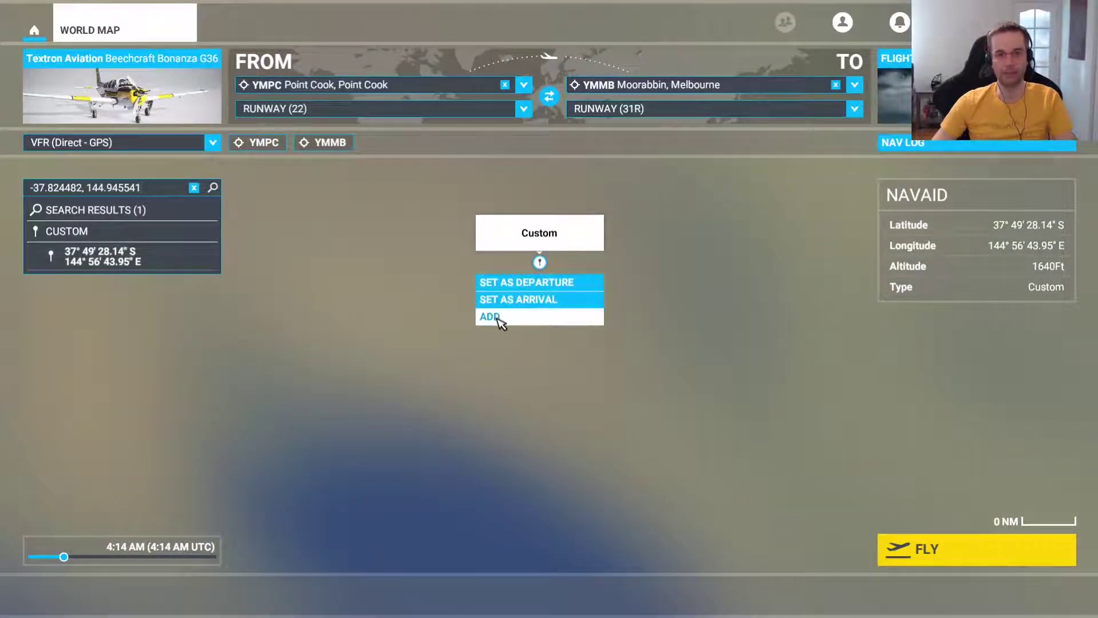
click(506, 320)
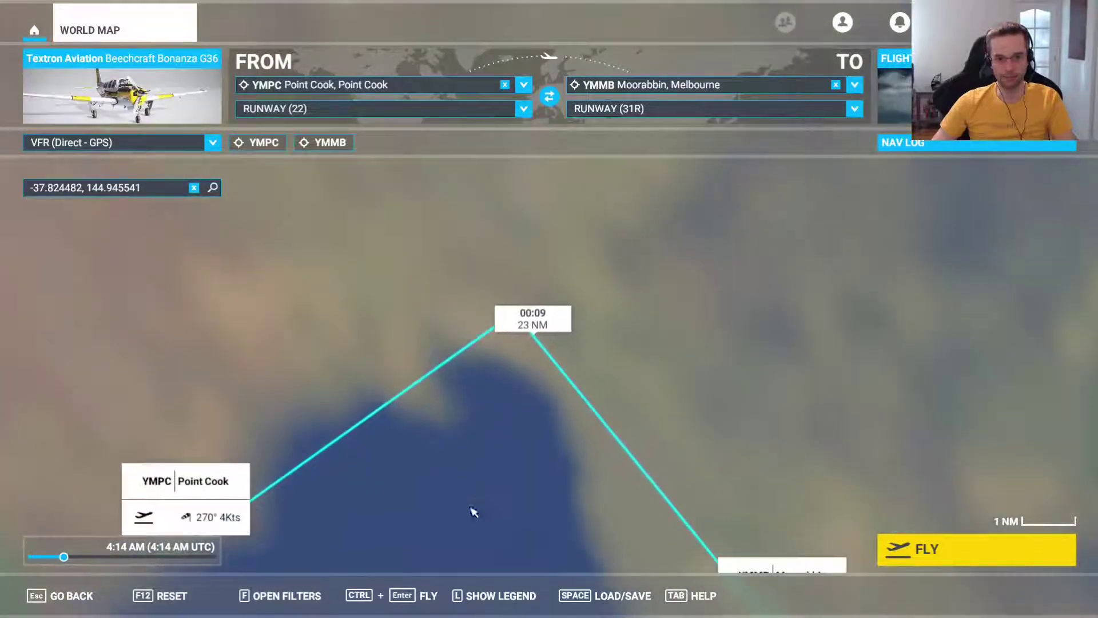
drag(474, 511, 470, 405)
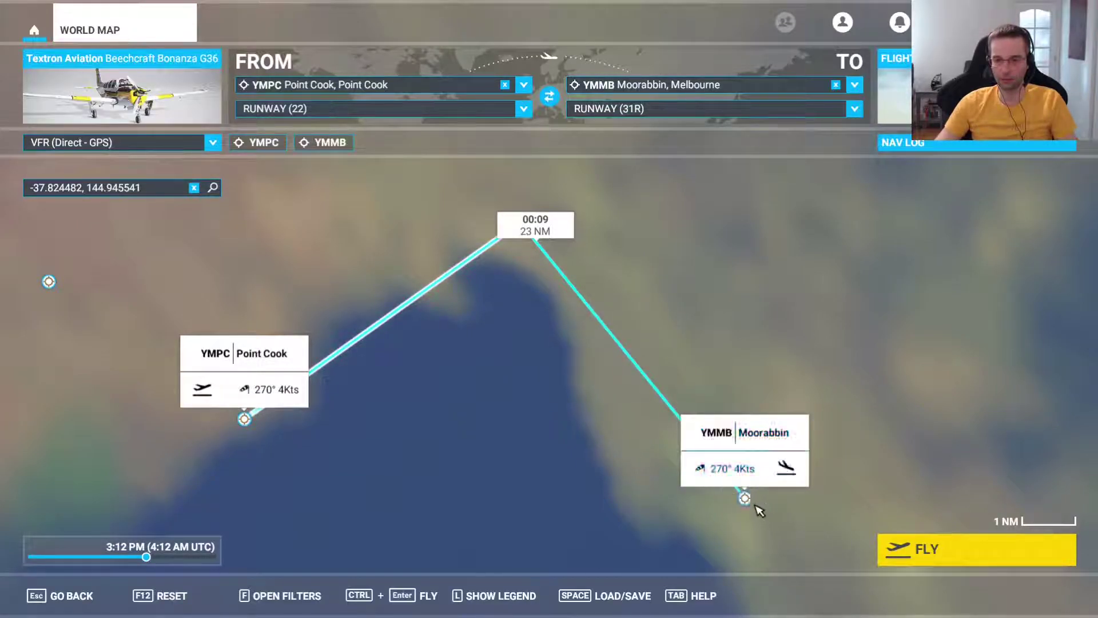
Add a custom waypoint east of Moorabbin (route 30 NM, 00:15) and bring up Load/Save.
click(815, 533)
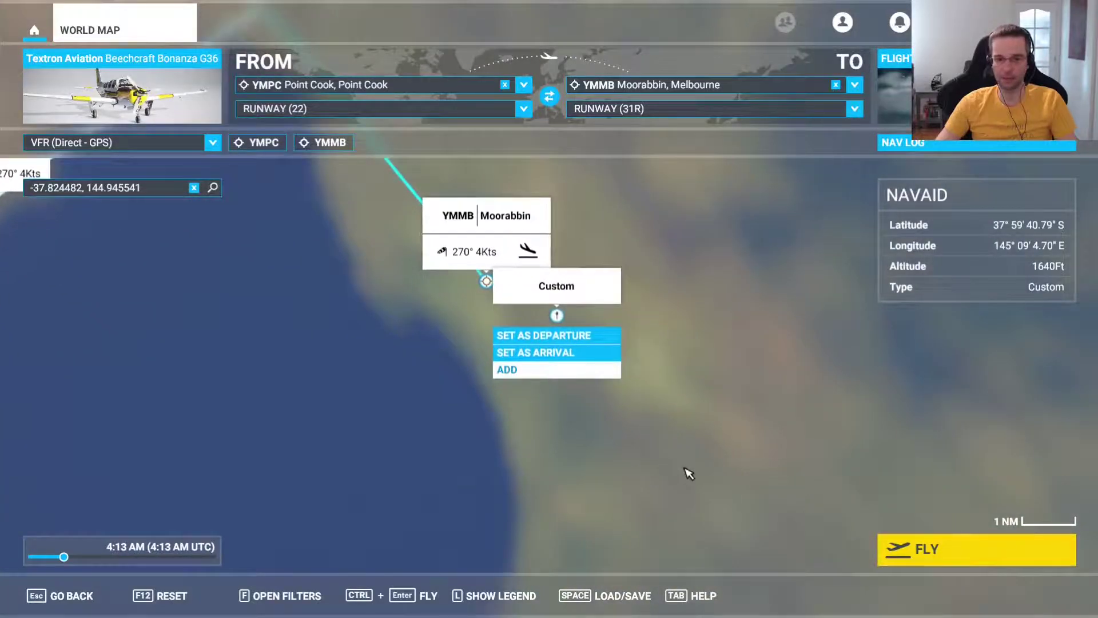
drag(650, 419, 736, 510)
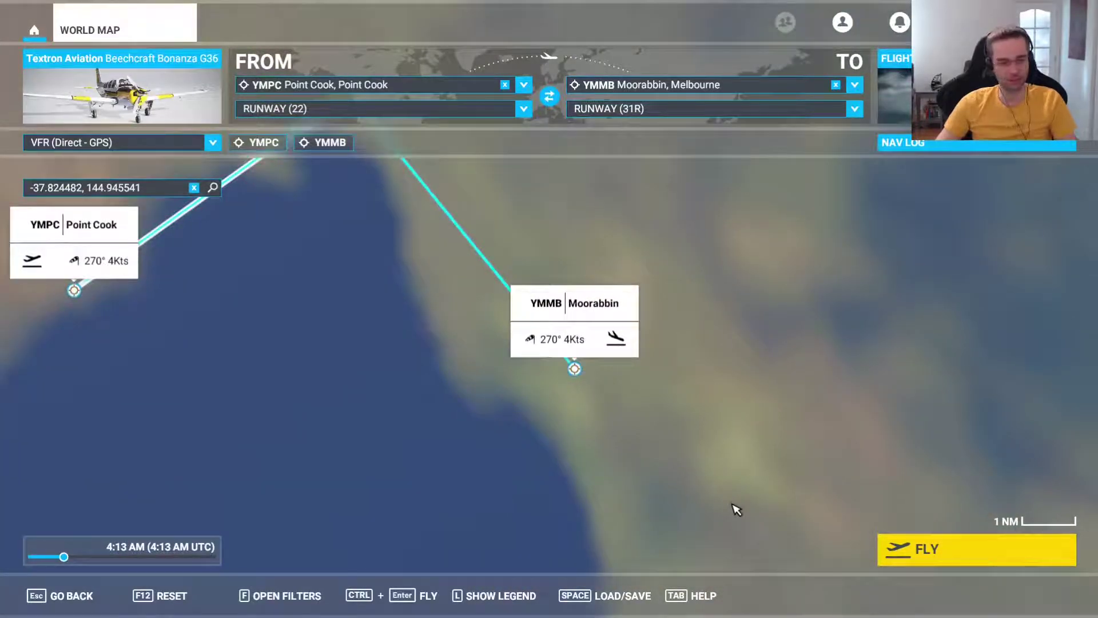
drag(333, 385, 490, 509)
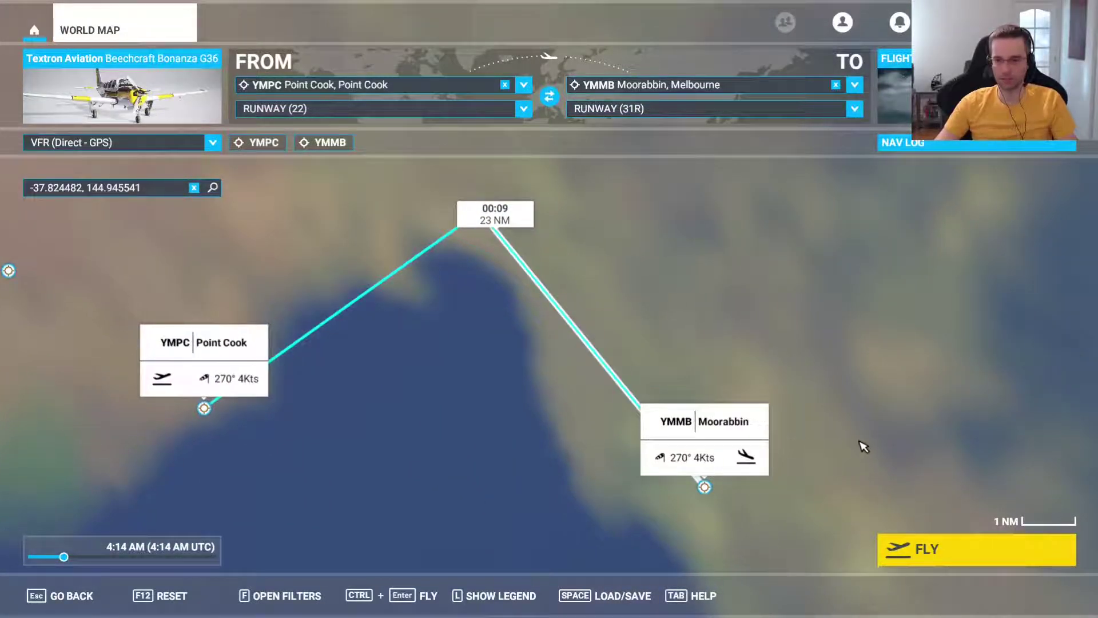
click(838, 444)
click(550, 369)
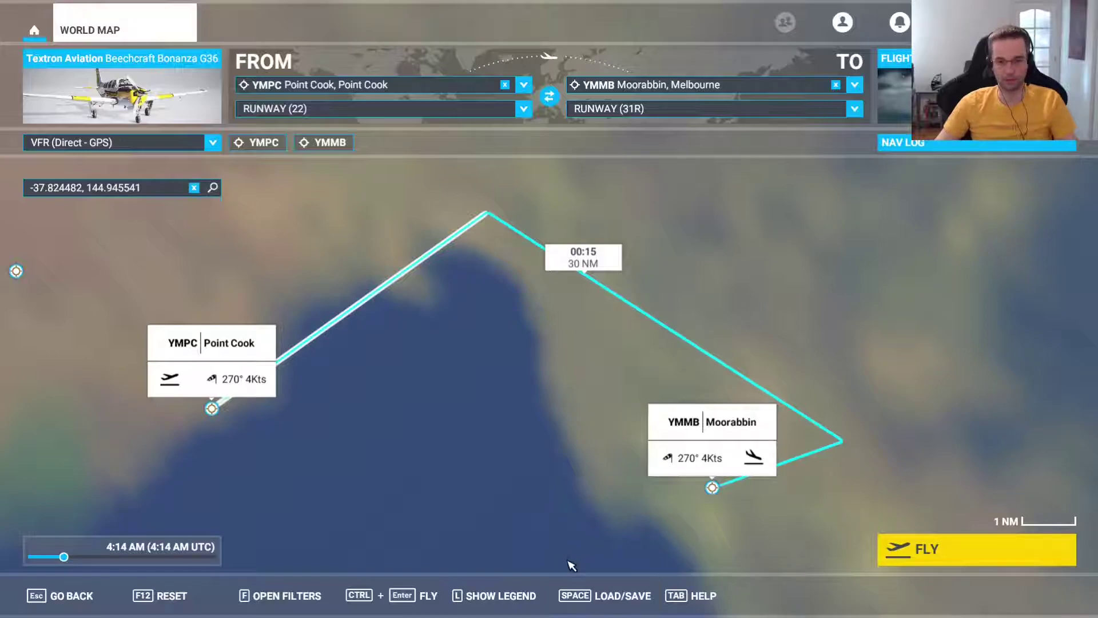
click(591, 596)
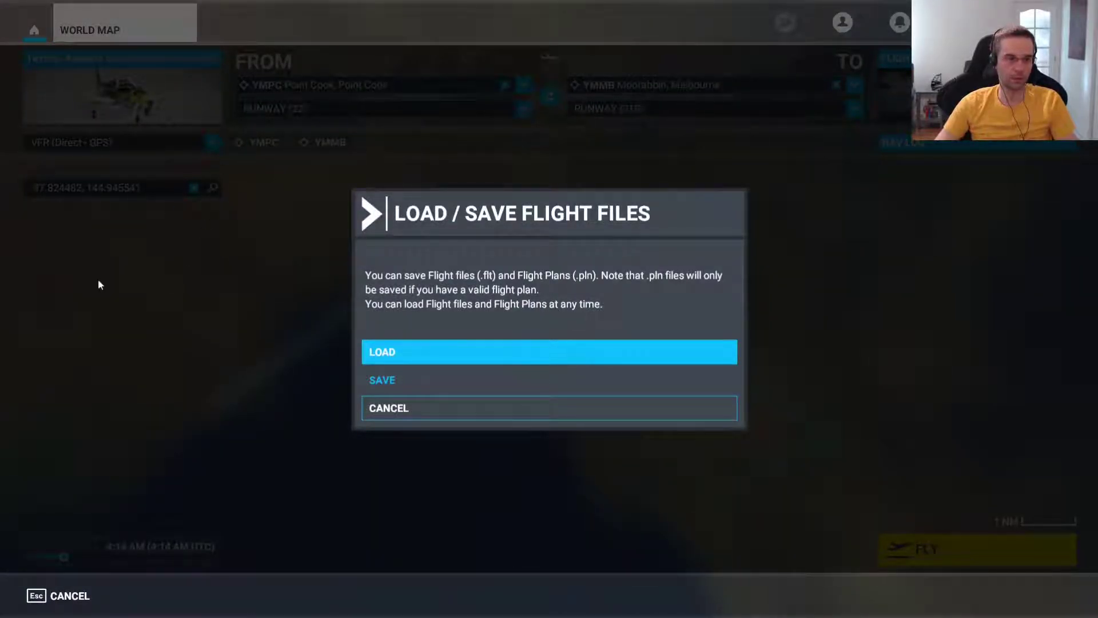
Save the route as a .pln flight plan and close the Load / Save Flight Files dialog.
key(Escape)
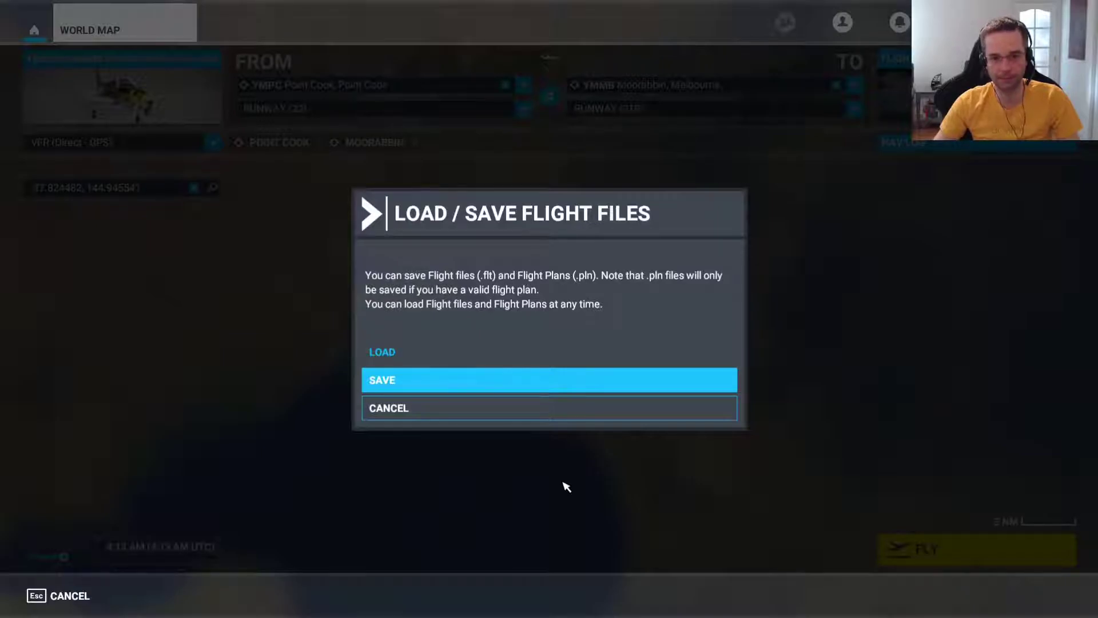
key(Escape)
scroll(438, 446, up, 3)
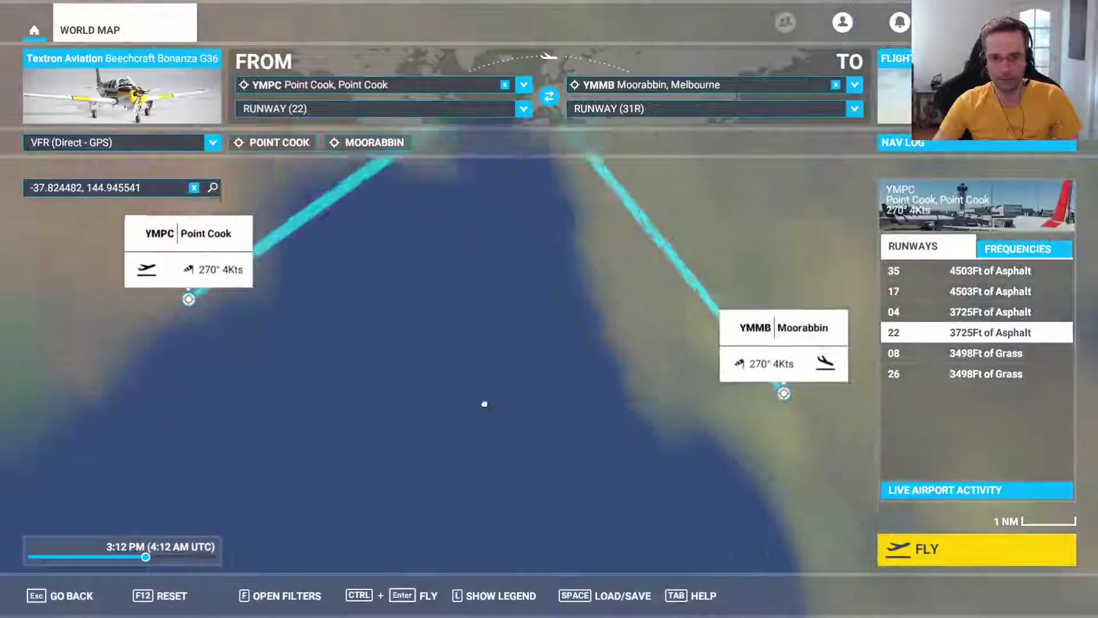